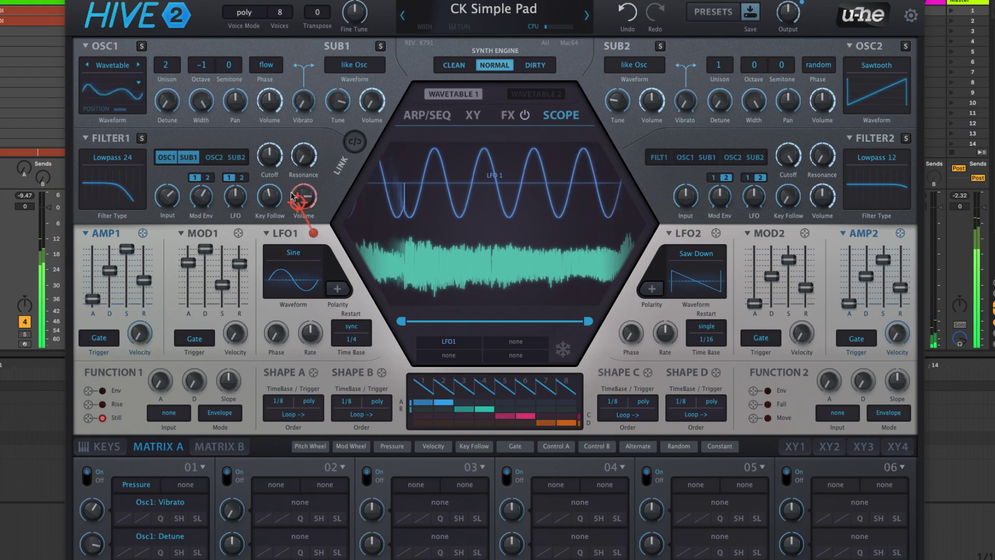
- Move LFO1 from Filter 1 volume to Filter 1 cutoff, placing it in matrix slot 02
{"action": "left_click_drag", "start_coordinate": [291, 196], "coordinate": [278, 154]}
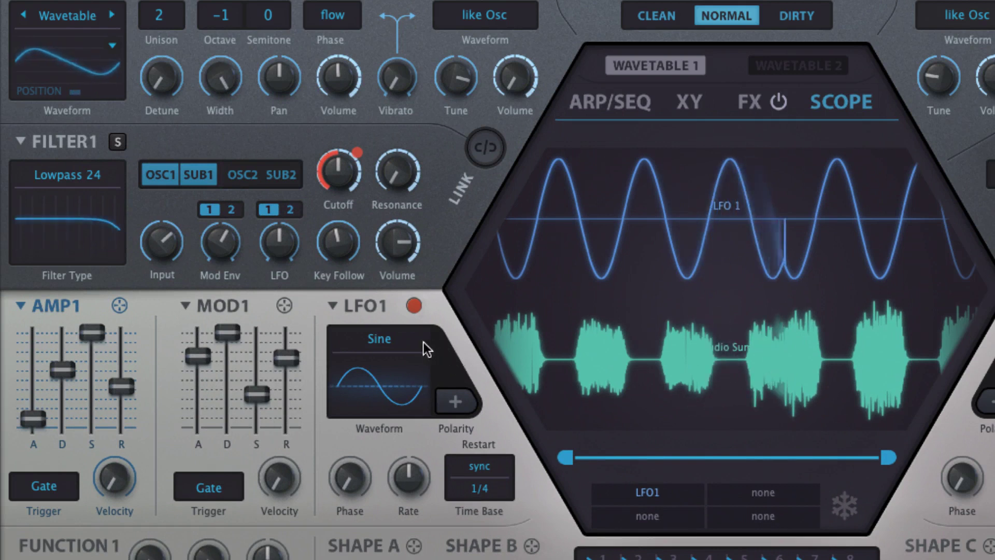
- Audition LFO1 as triangle, then saw up, and finish on saw down
{"action": "left_click", "coordinate": [397, 337]}
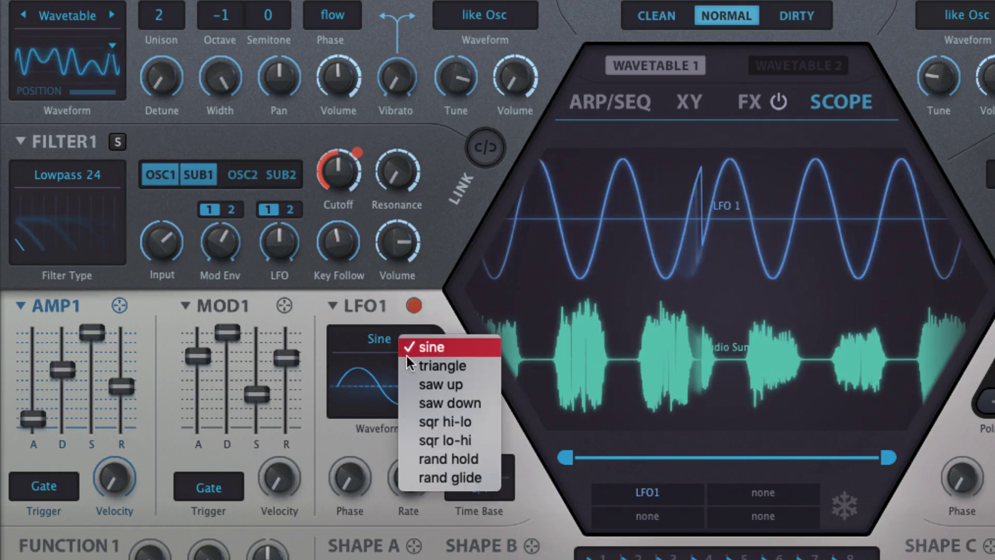
{"action": "left_click", "coordinate": [412, 365]}
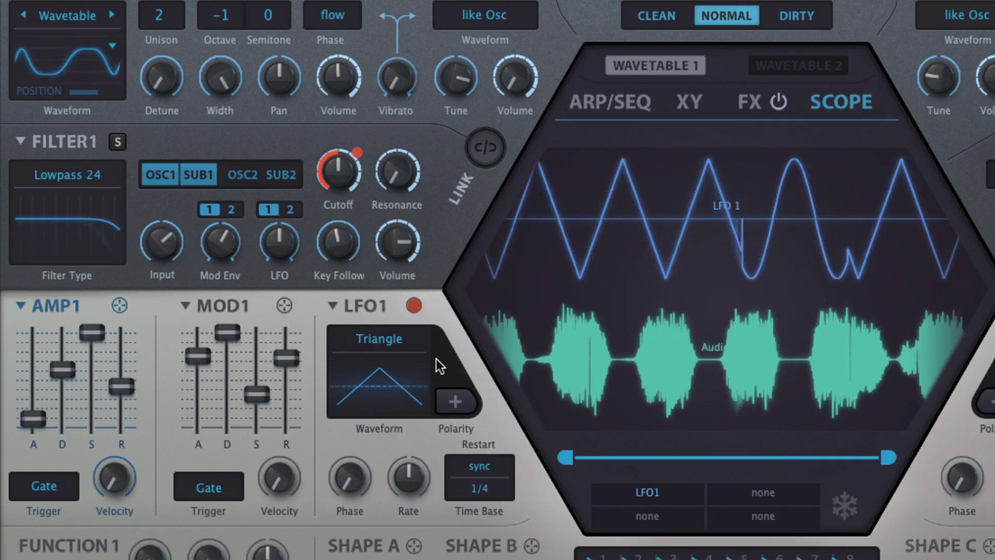
{"action": "left_click", "coordinate": [389, 344]}
{"action": "left_click", "coordinate": [409, 367]}
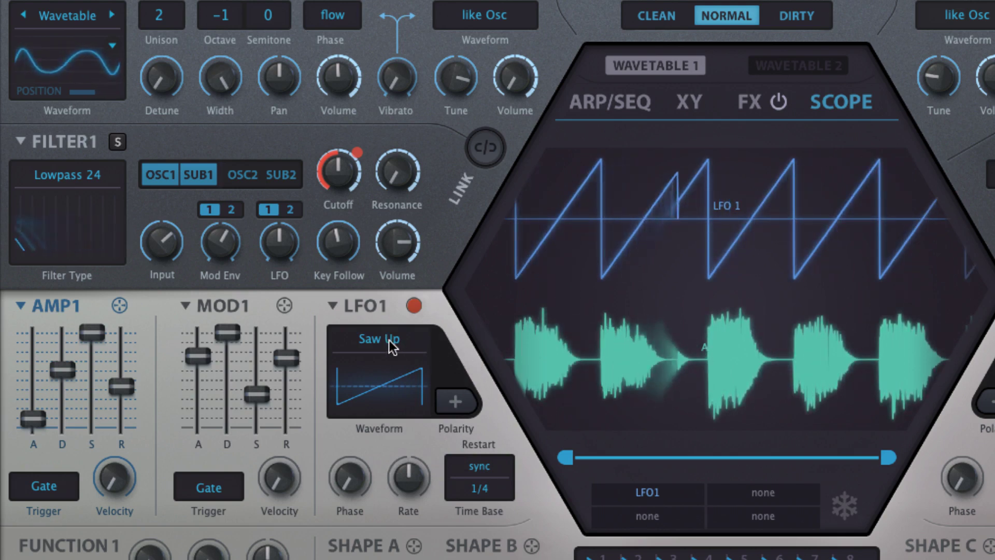
{"action": "left_click", "coordinate": [397, 353]}
{"action": "left_click", "coordinate": [400, 369]}
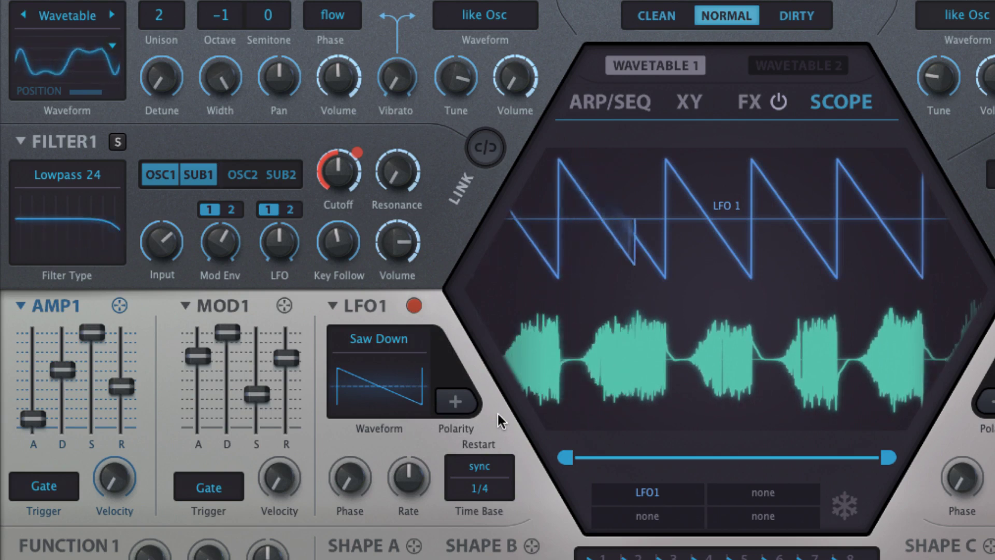
- Cycle LFO1 through sqr hi-lo, sqr lo-hi, rand hold and rand glide, ending on sine
{"action": "left_click", "coordinate": [384, 341]}
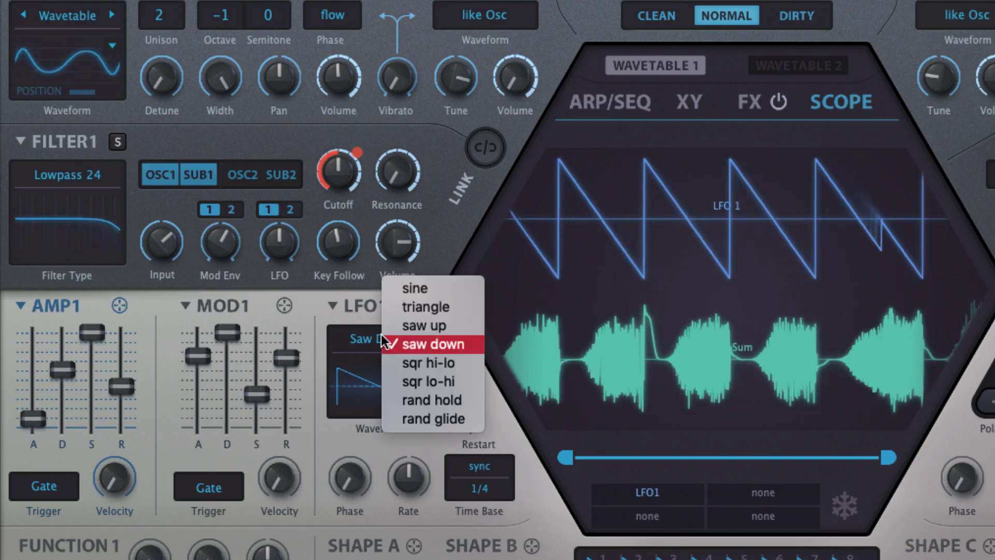
{"action": "left_click", "coordinate": [397, 363]}
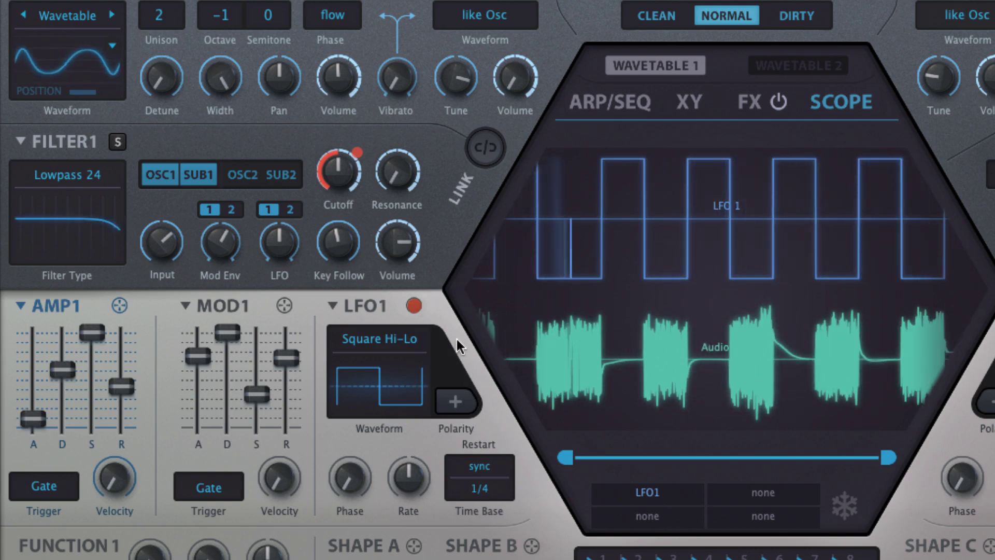
{"action": "left_click", "coordinate": [394, 337]}
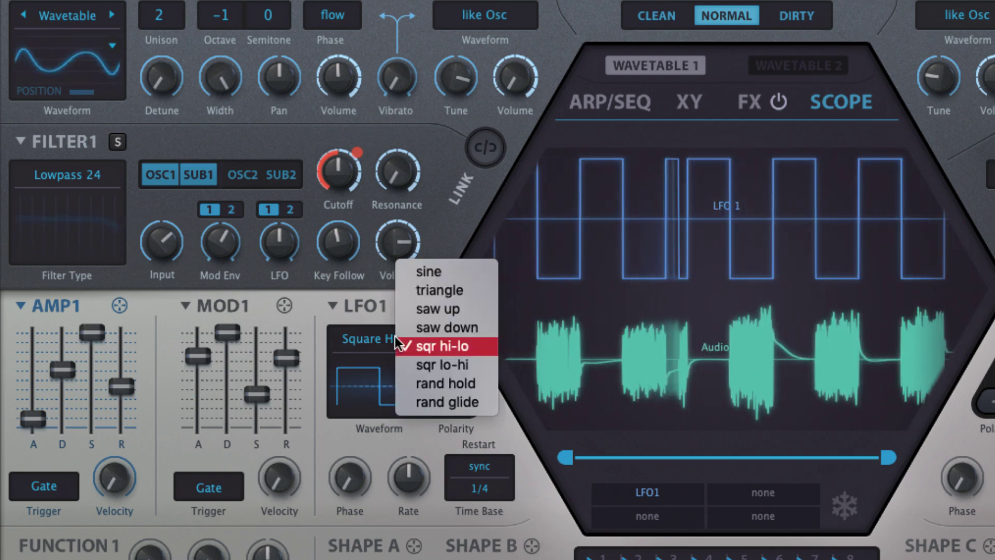
{"action": "left_click", "coordinate": [427, 365]}
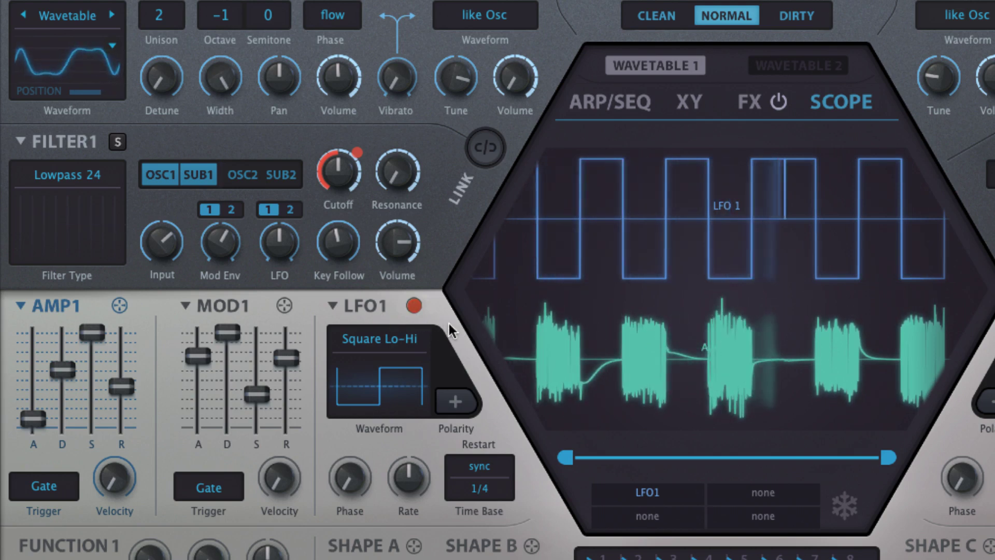
{"action": "left_click", "coordinate": [397, 340]}
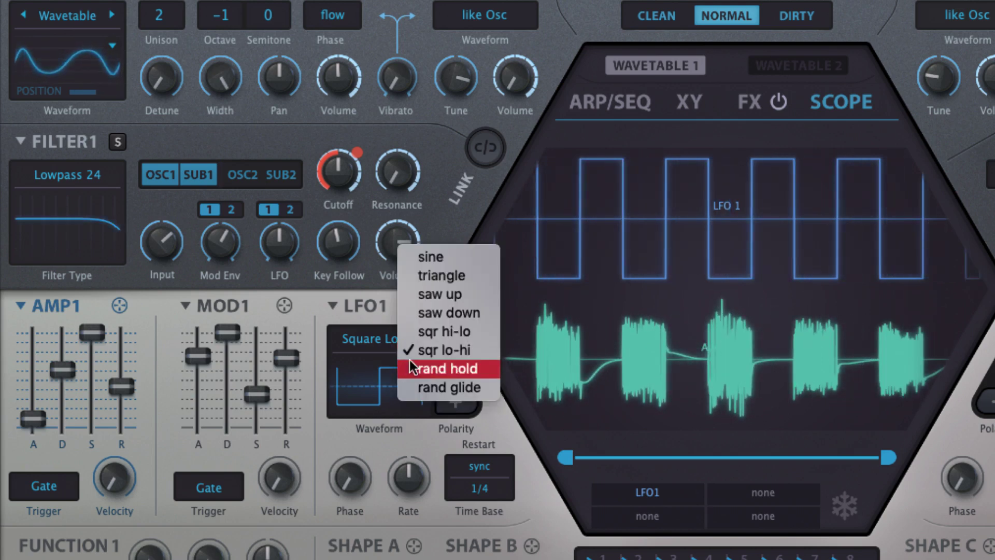
{"action": "left_click", "coordinate": [520, 412]}
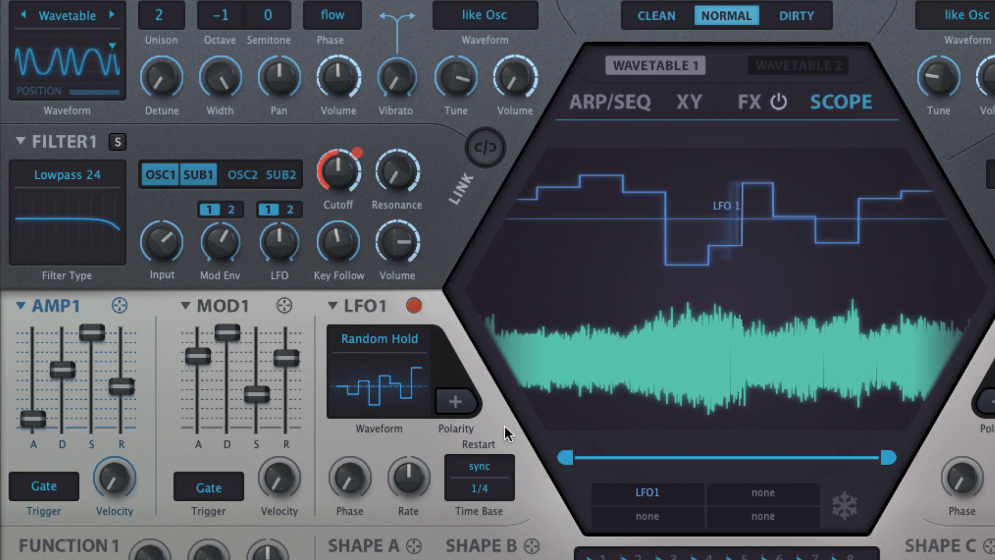
{"action": "left_click", "coordinate": [400, 339]}
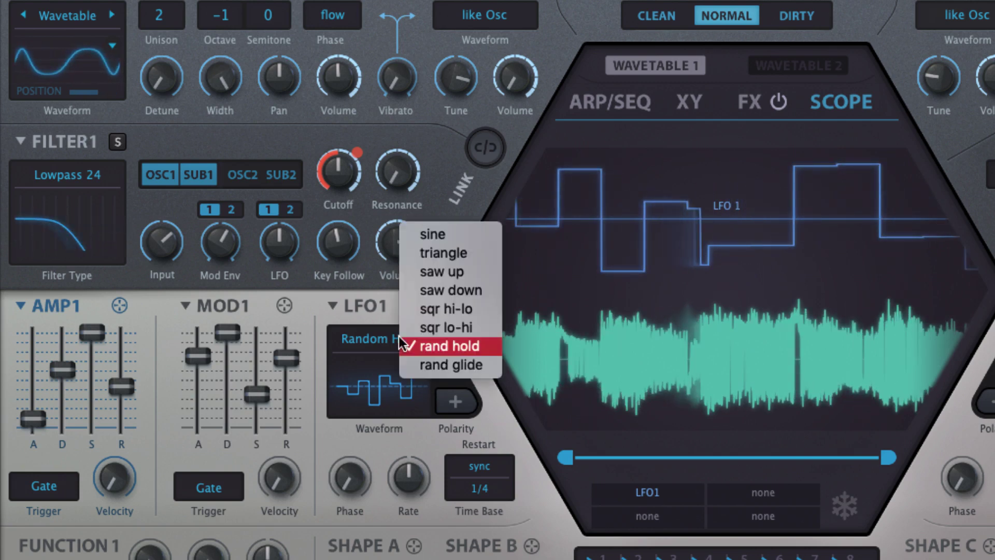
{"action": "left_click", "coordinate": [437, 364]}
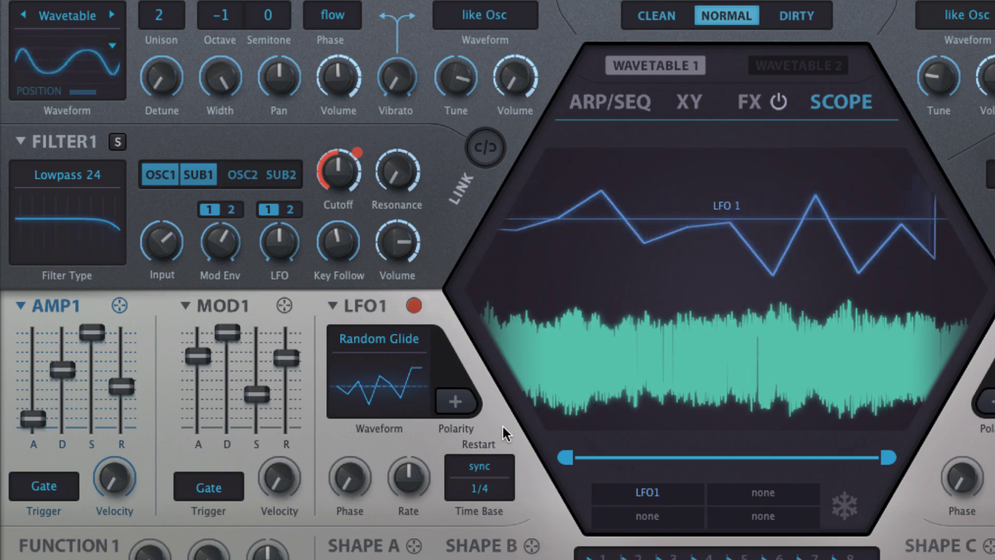
{"action": "left_click", "coordinate": [397, 342]}
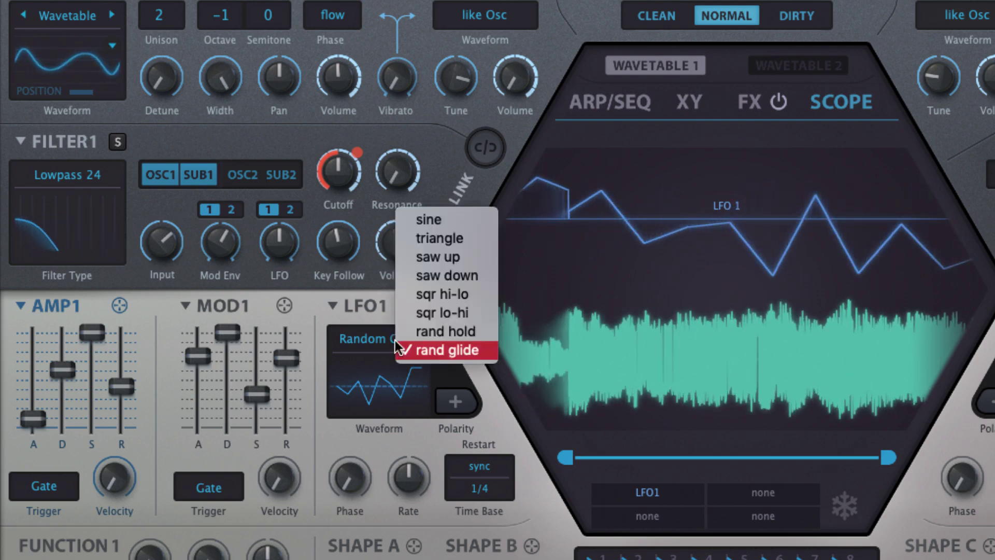
{"action": "left_click", "coordinate": [455, 221]}
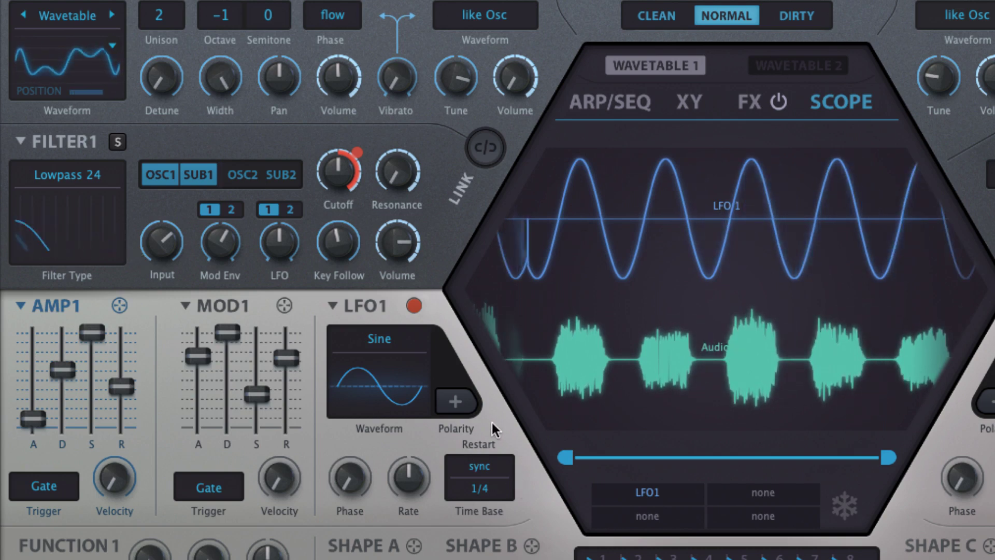
- Switch LFO1 to unipolar, nudge Filter 1 cutoff slightly lower, then return LFO1 to bipolar
{"action": "left_click", "coordinate": [456, 402]}
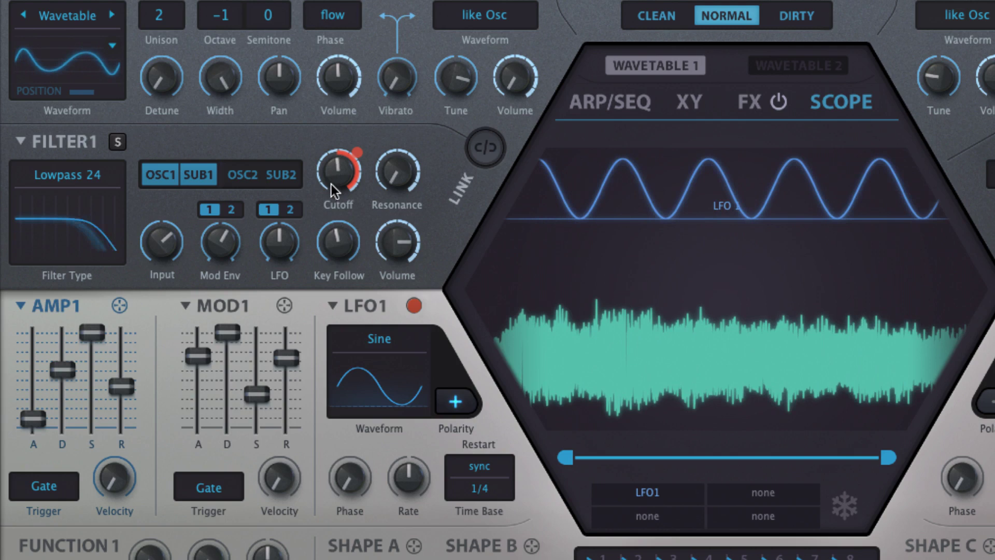
{"action": "left_click_drag", "start_coordinate": [332, 199], "coordinate": [331, 214]}
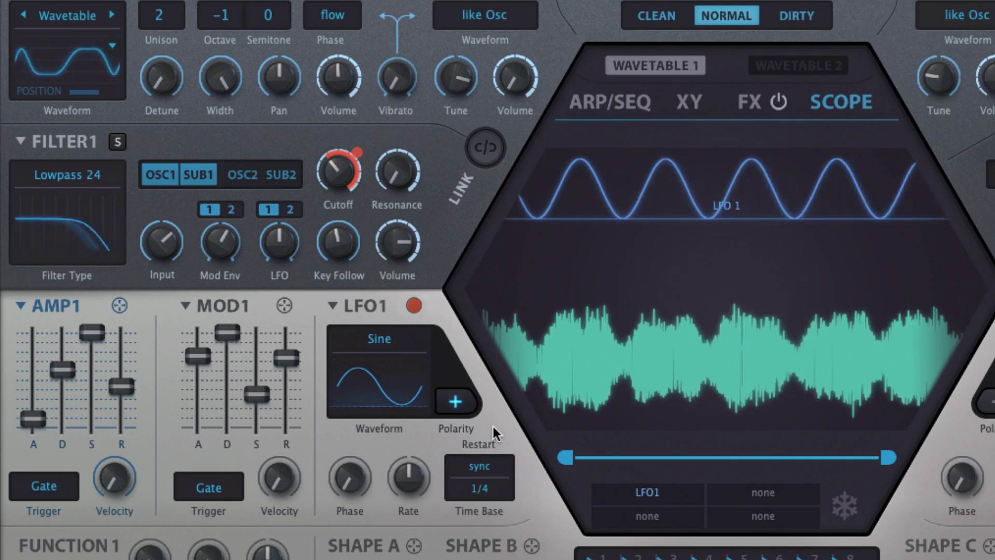
{"action": "left_click", "coordinate": [453, 400]}
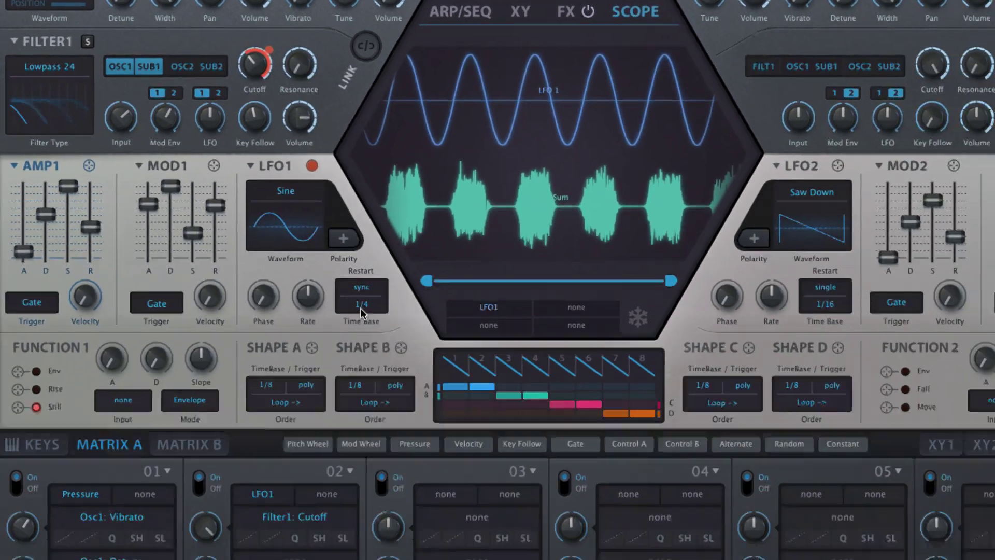
- Try LFO1 free-running time bases of 0.1s, 1s and 10s
{"action": "left_click", "coordinate": [361, 308]}
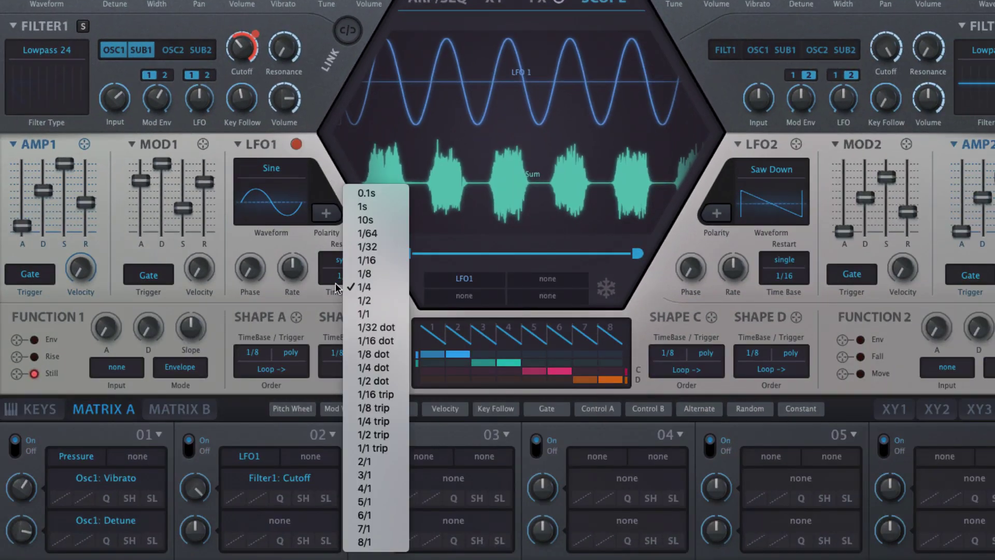
{"action": "left_click", "coordinate": [384, 197]}
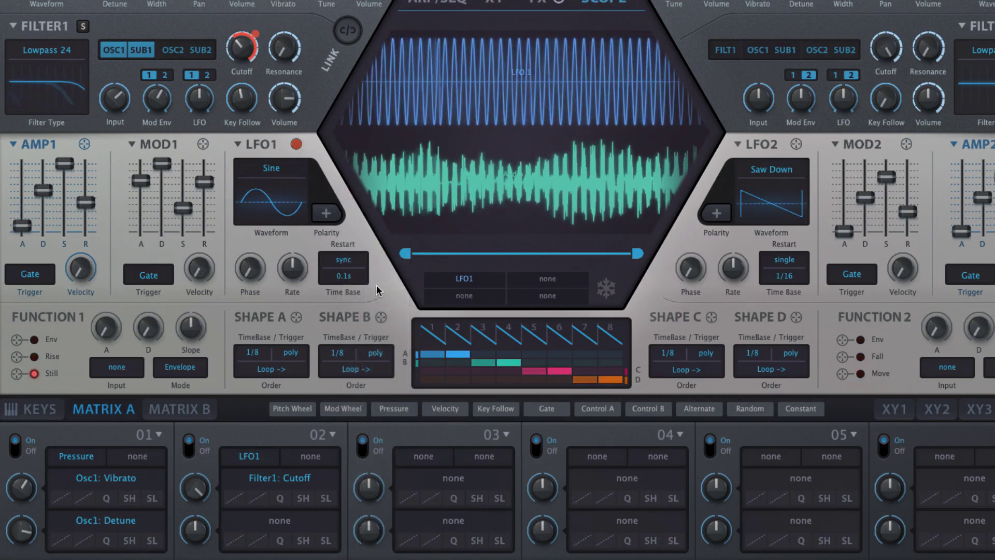
{"action": "left_click", "coordinate": [346, 278]}
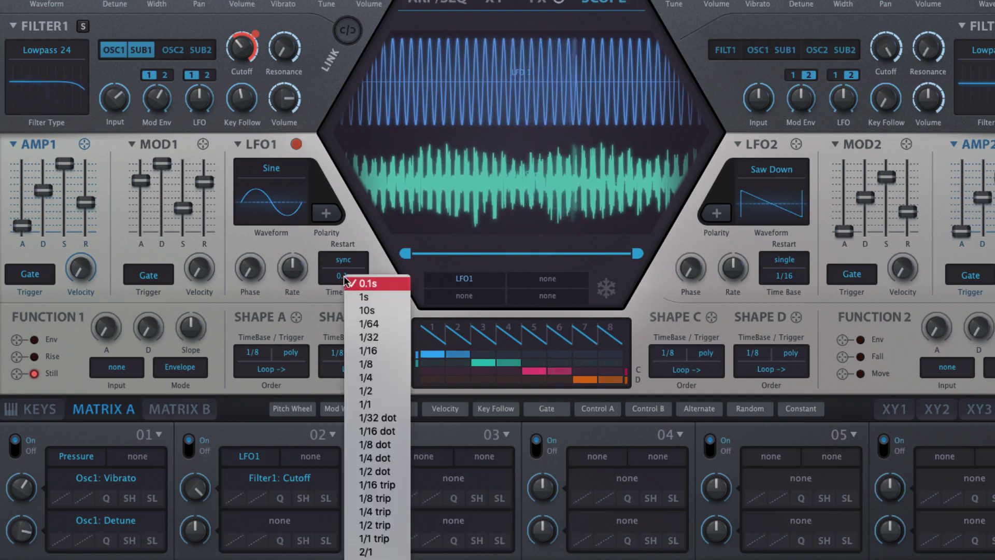
{"action": "left_click", "coordinate": [361, 299]}
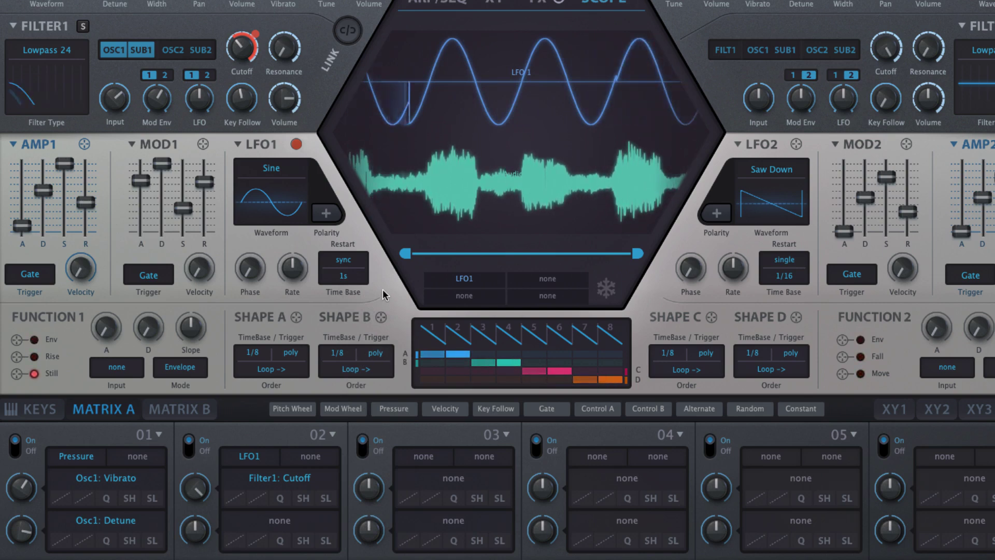
{"action": "left_click", "coordinate": [342, 279]}
{"action": "left_click", "coordinate": [363, 298]}
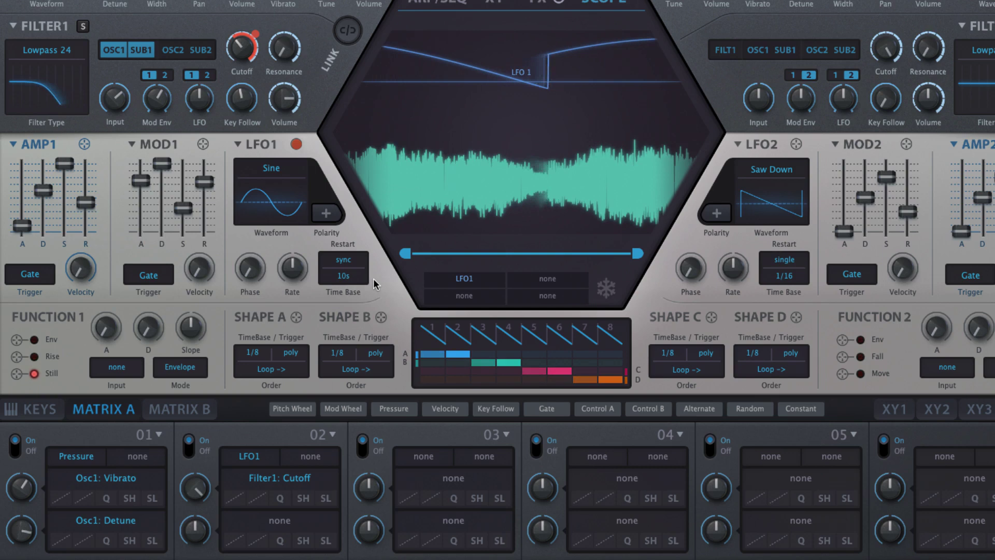
- Switch LFO1 to synced time bases 1/64, then 1/8, then 1/1
{"action": "left_click", "coordinate": [343, 279]}
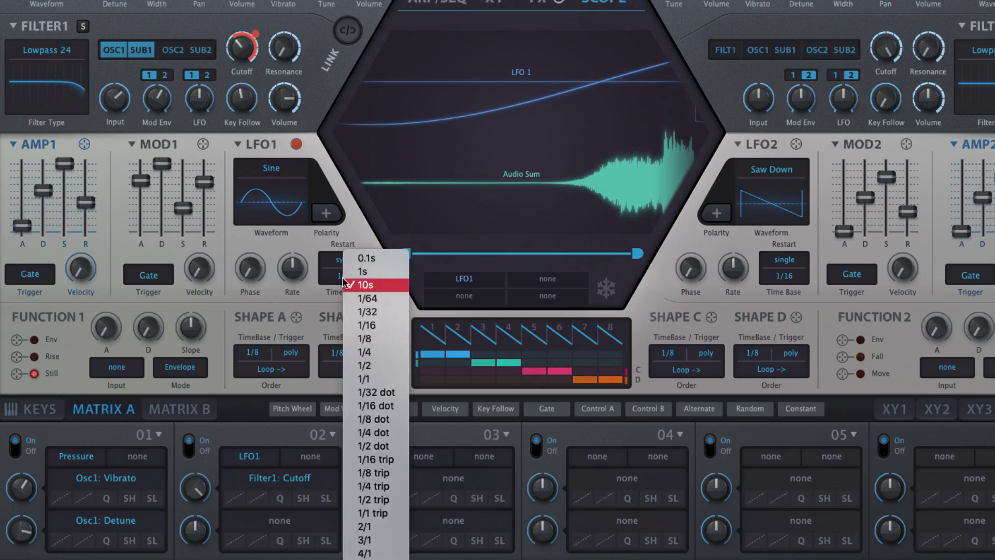
{"action": "left_click", "coordinate": [360, 304]}
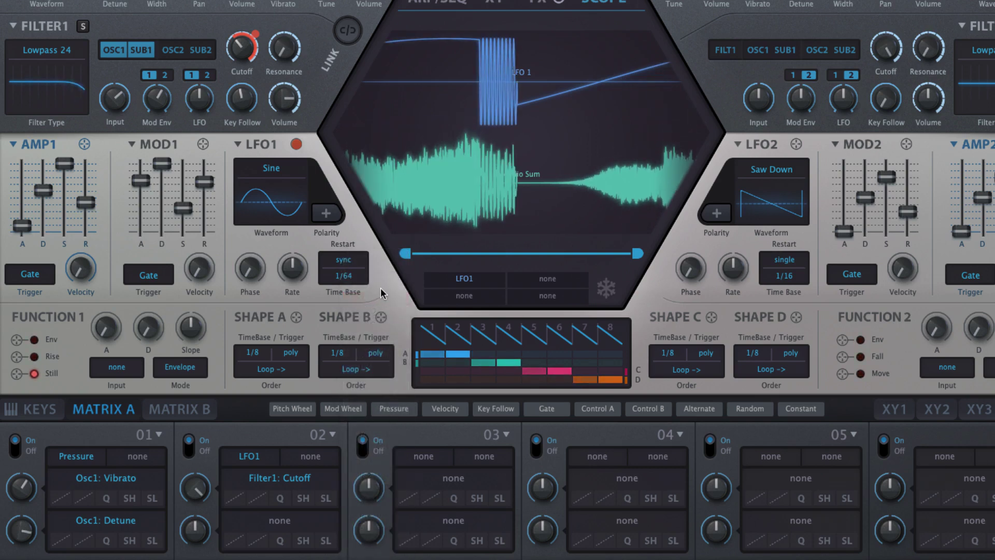
{"action": "left_click", "coordinate": [352, 284]}
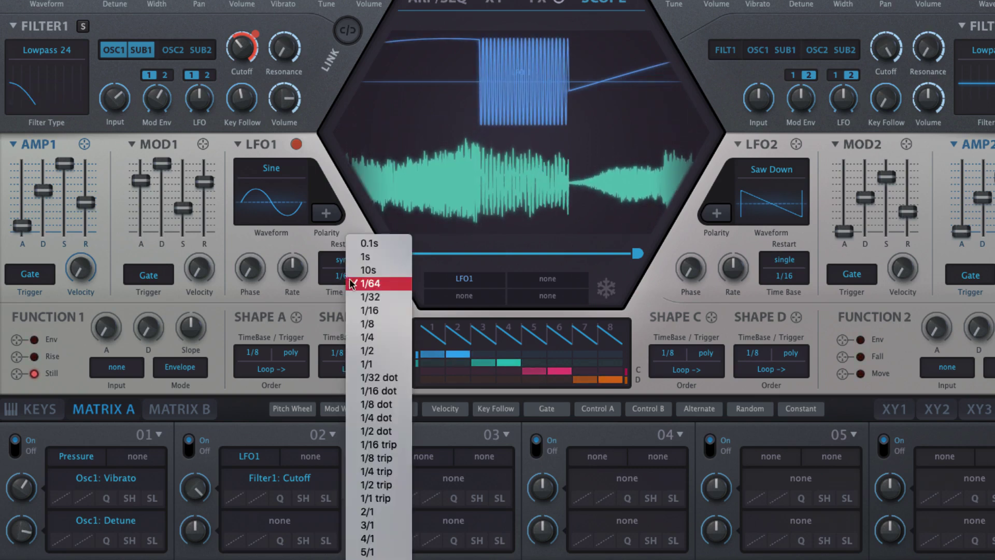
{"action": "left_click", "coordinate": [369, 324]}
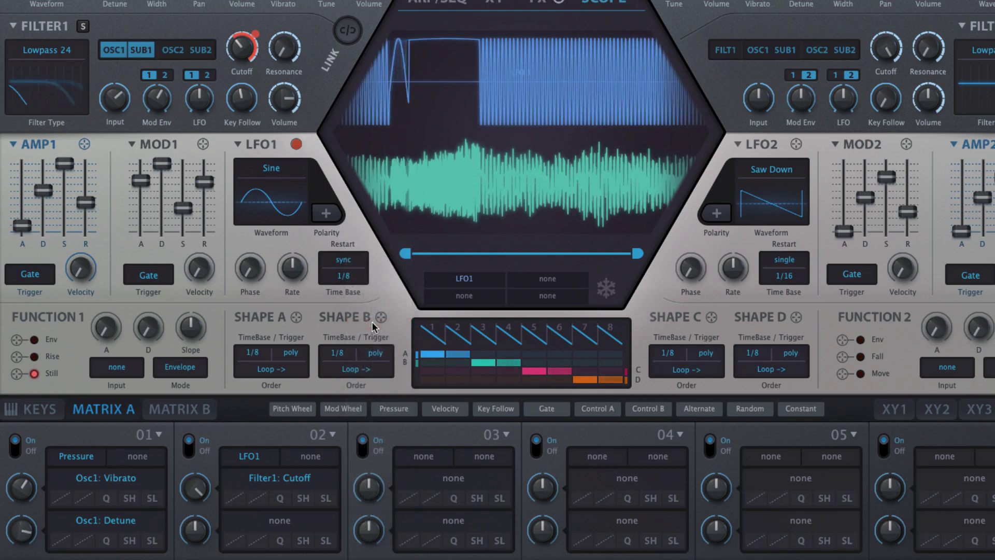
{"action": "left_click", "coordinate": [345, 283]}
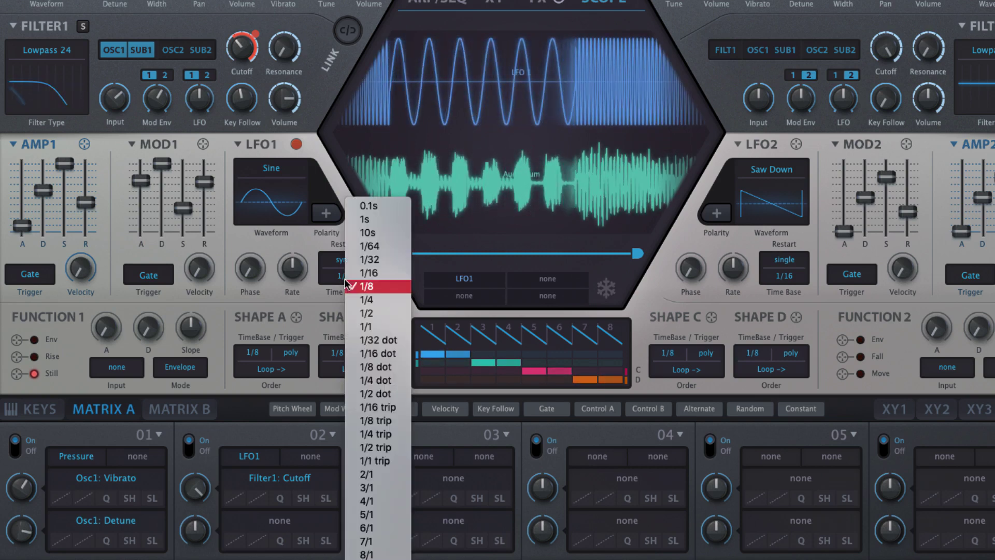
{"action": "left_click", "coordinate": [365, 327]}
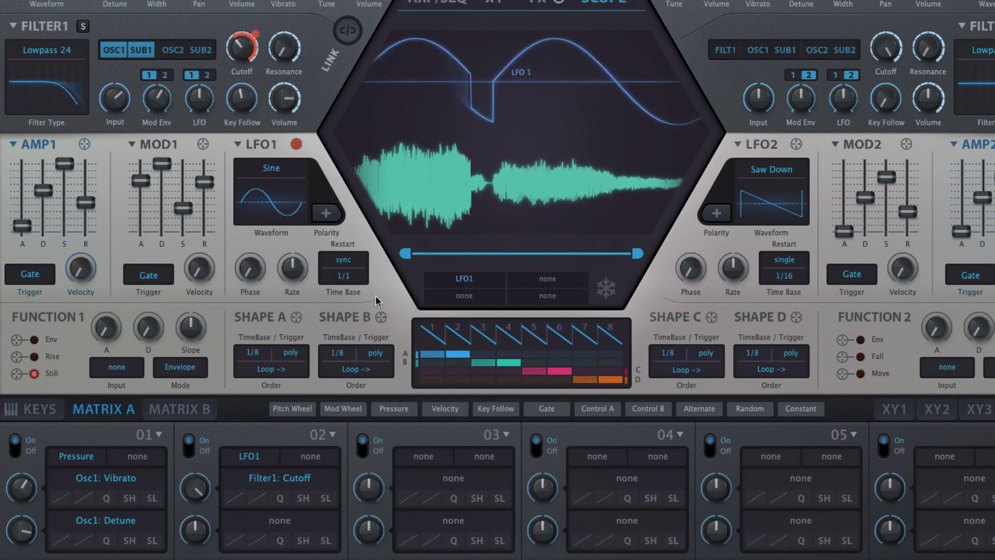
- Try LFO1 time bases 1/4 dot and 1/4 trip, then settle on 3/1
{"action": "left_click", "coordinate": [346, 282]}
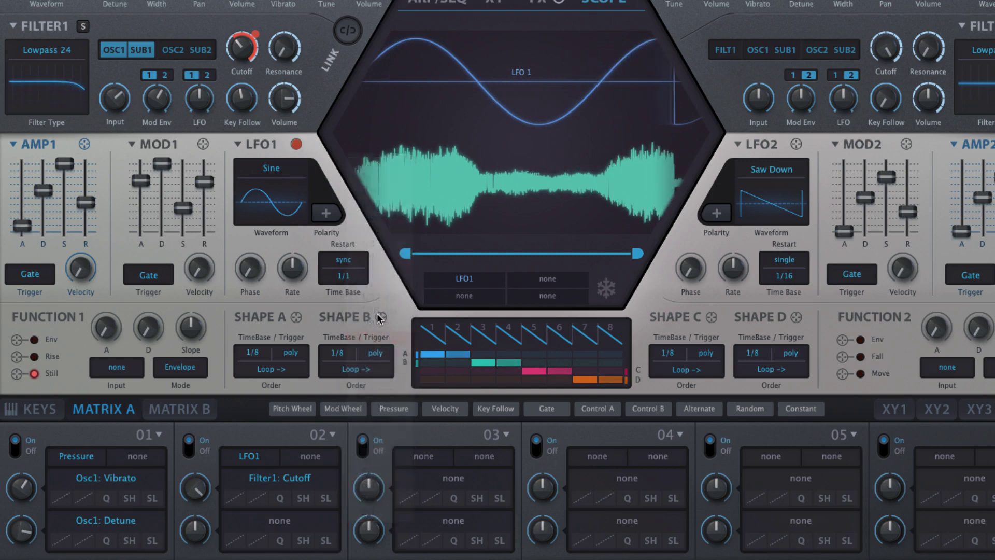
{"action": "left_click_drag", "start_coordinate": [343, 276], "coordinate": [344, 288]}
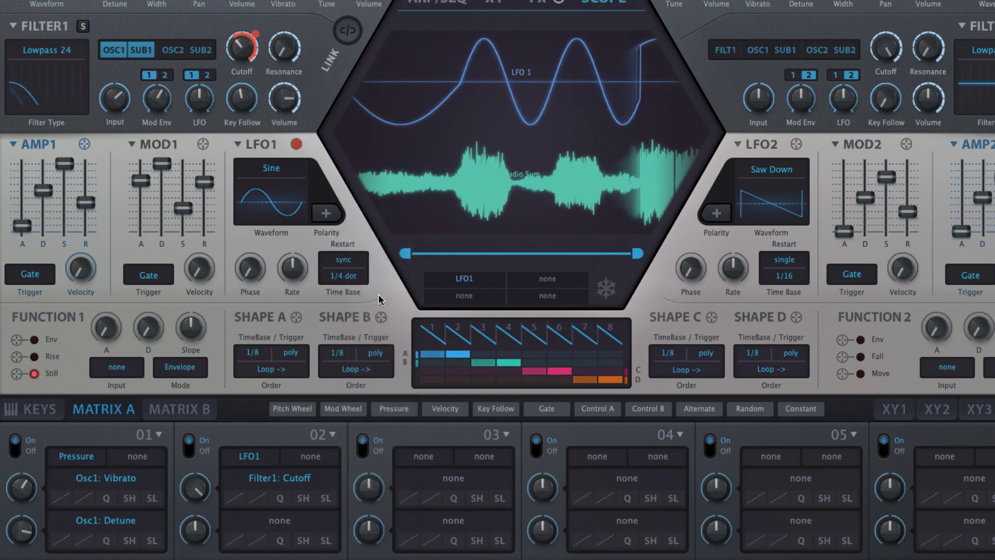
{"action": "left_click", "coordinate": [346, 280]}
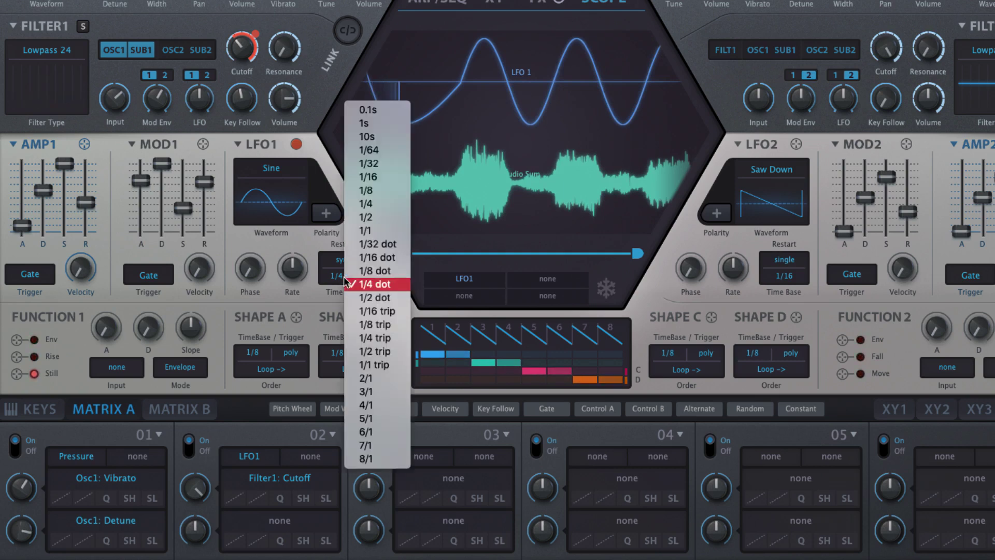
{"action": "left_click", "coordinate": [368, 339]}
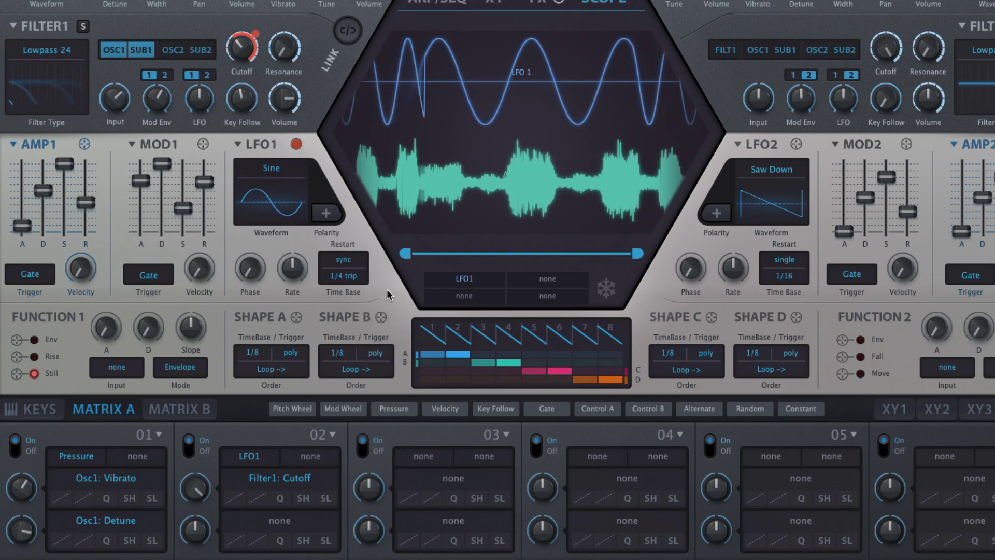
{"action": "left_click", "coordinate": [353, 283]}
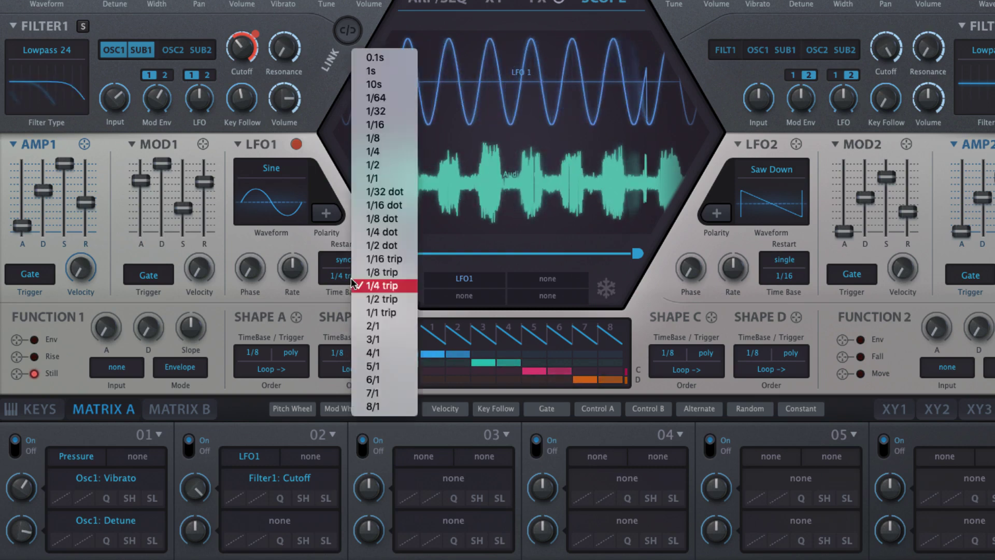
{"action": "left_click", "coordinate": [372, 339]}
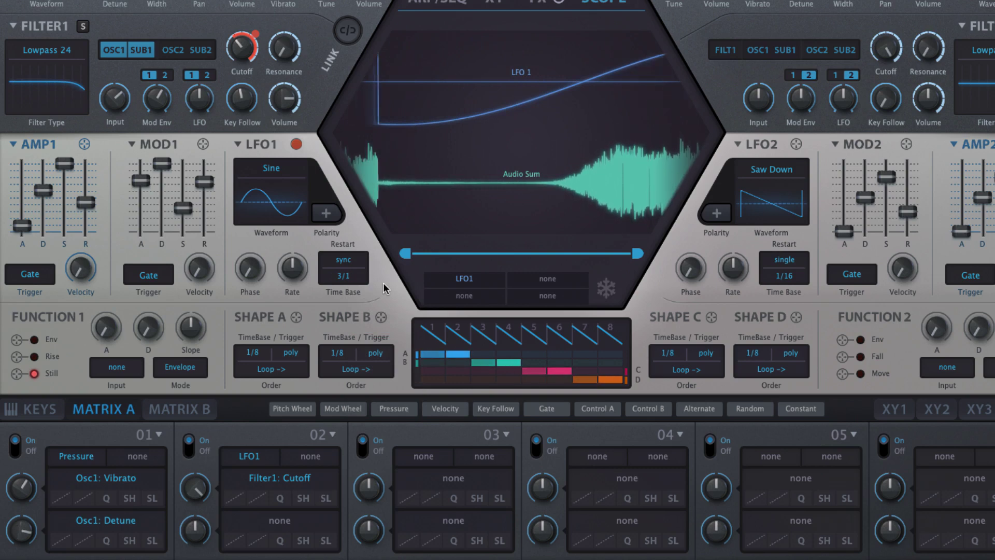
{"action": "left_click", "coordinate": [344, 282]}
- Return LFO1 to a 1/4 time base and sweep its Rate knob faster and back
{"action": "left_click", "coordinate": [389, 98]}
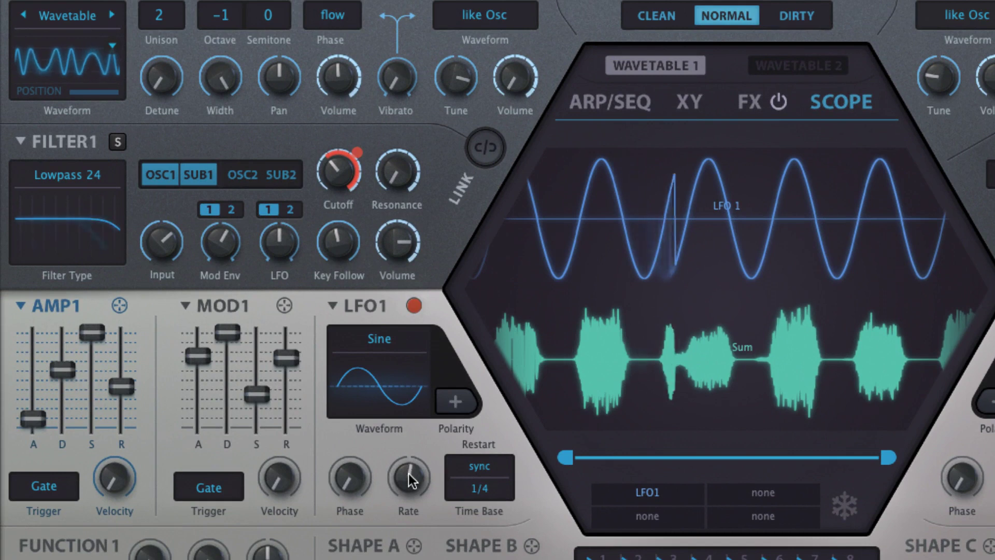
{"action": "left_click_drag", "start_coordinate": [409, 474], "coordinate": [426, 527]}
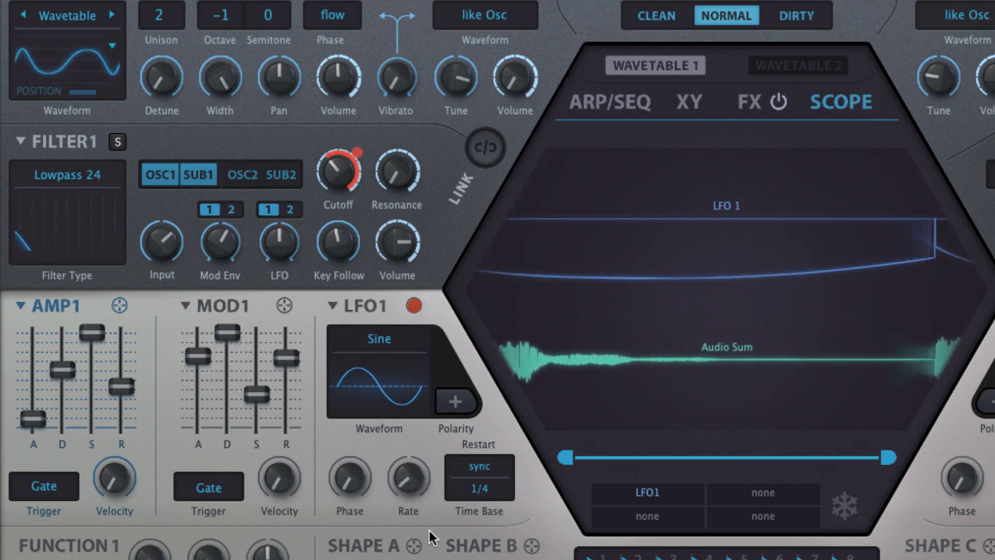
{"action": "left_click_drag", "start_coordinate": [429, 530], "coordinate": [427, 476]}
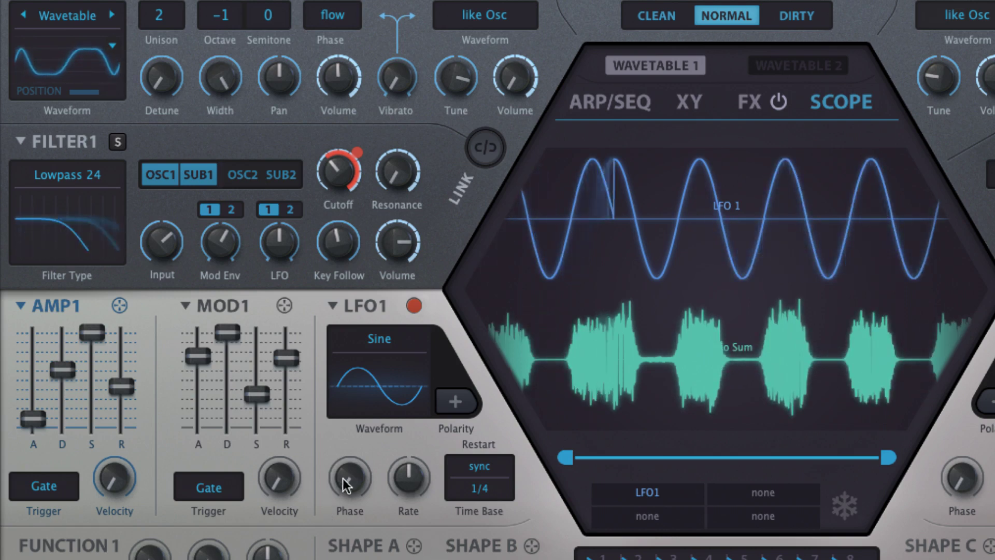
- Adjust the LFO1 Phase knob until the offset reads about 25.00
{"action": "left_click_drag", "start_coordinate": [350, 480], "coordinate": [384, 389]}
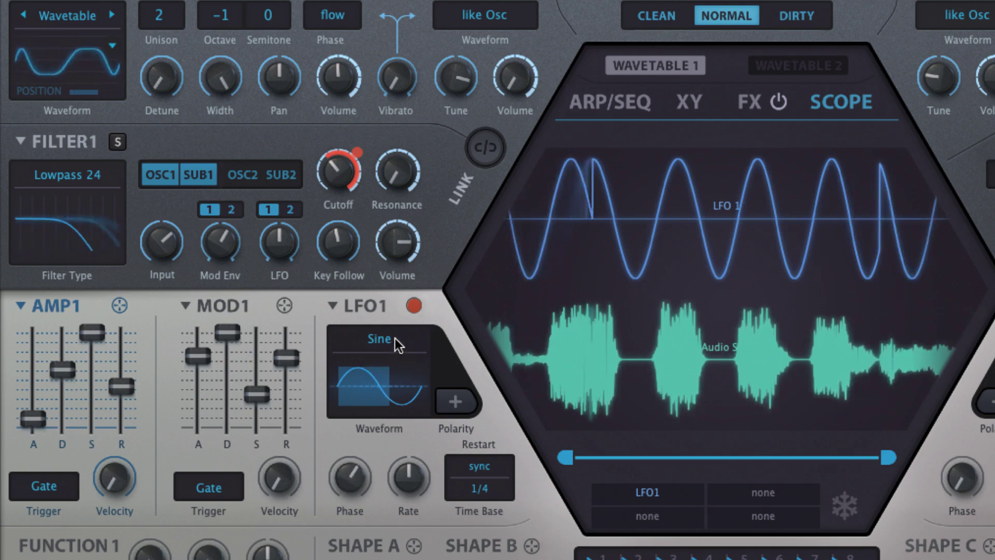
{"action": "mouse_move", "coordinate": [395, 364]}
{"action": "left_mouse_down"}
{"action": "mouse_move", "coordinate": [395, 387]}
{"action": "mouse_move", "coordinate": [402, 291]}
{"action": "mouse_move", "coordinate": [402, 354]}
{"action": "left_mouse_up"}
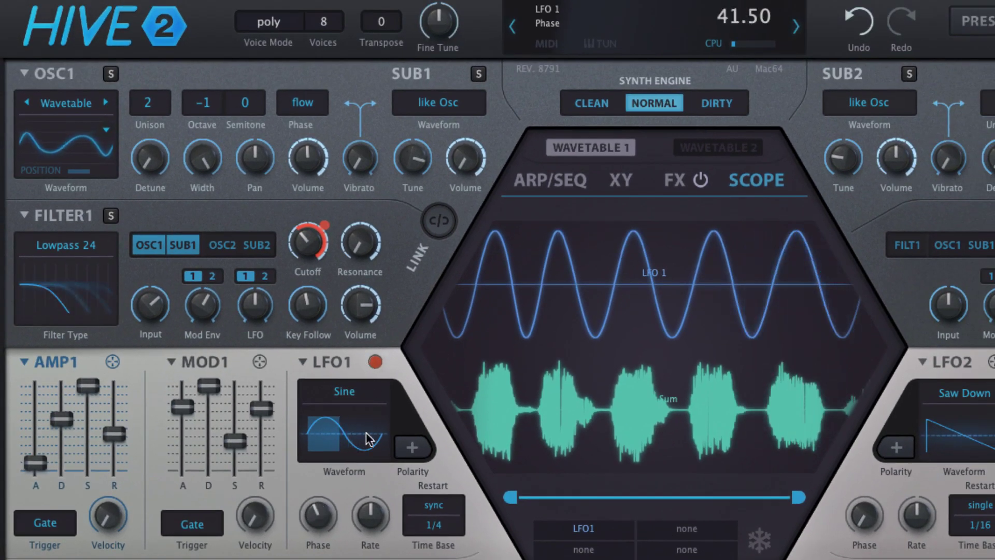
{"action": "left_click_drag", "start_coordinate": [367, 438], "coordinate": [368, 465]}
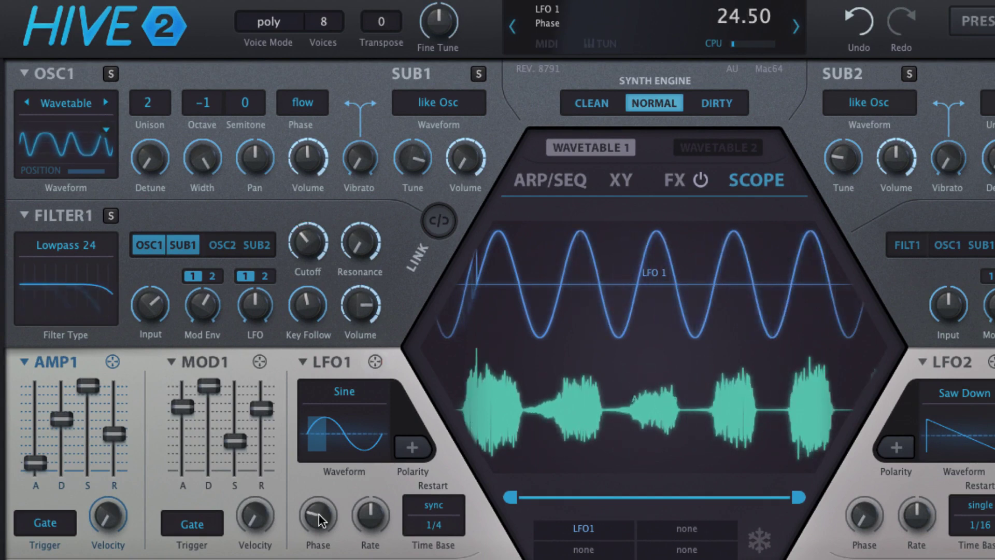
{"action": "left_click_drag", "start_coordinate": [318, 514], "coordinate": [318, 512]}
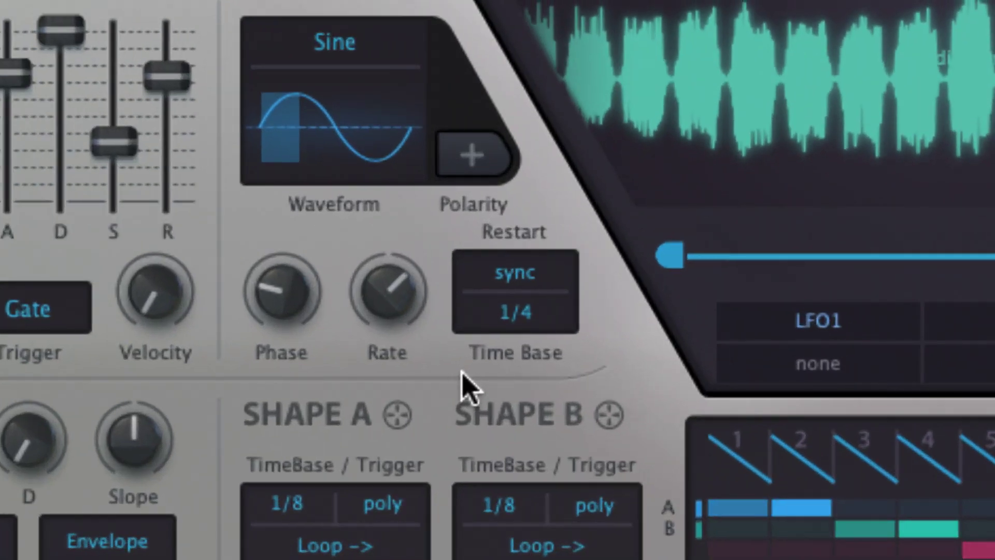
- Leave LFO1 Restart on sync at first, then change it to gate
{"action": "left_click", "coordinate": [536, 283]}
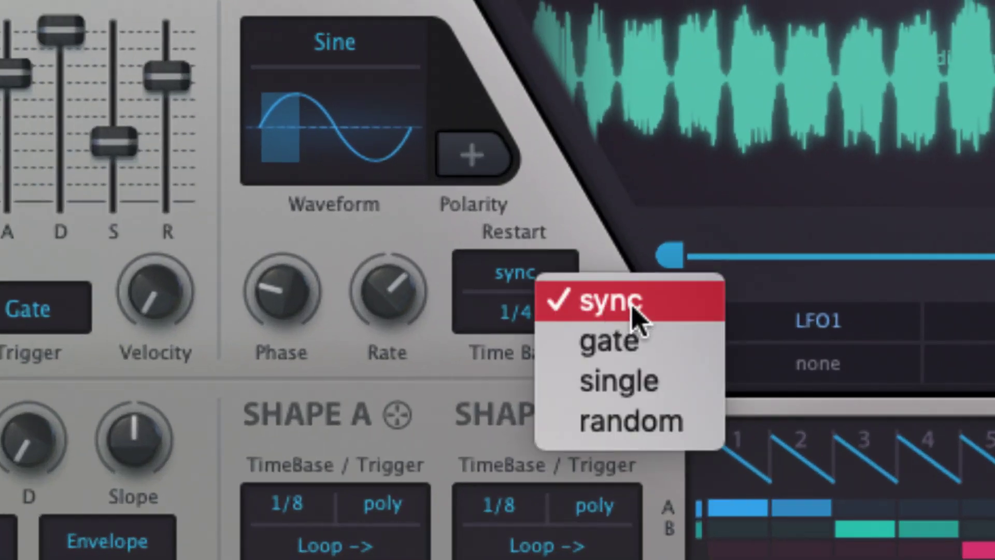
{"action": "left_click", "coordinate": [570, 228]}
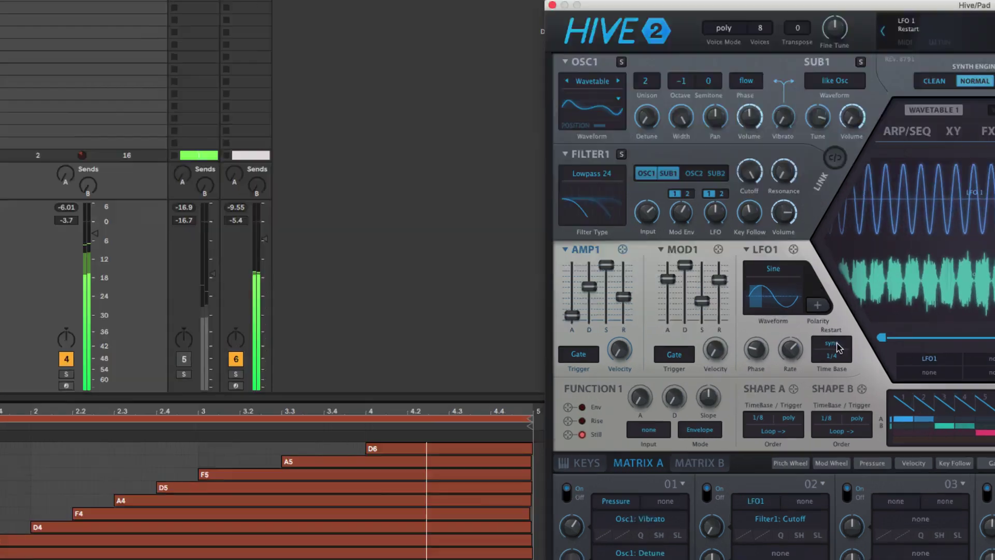
{"action": "left_click", "coordinate": [859, 352]}
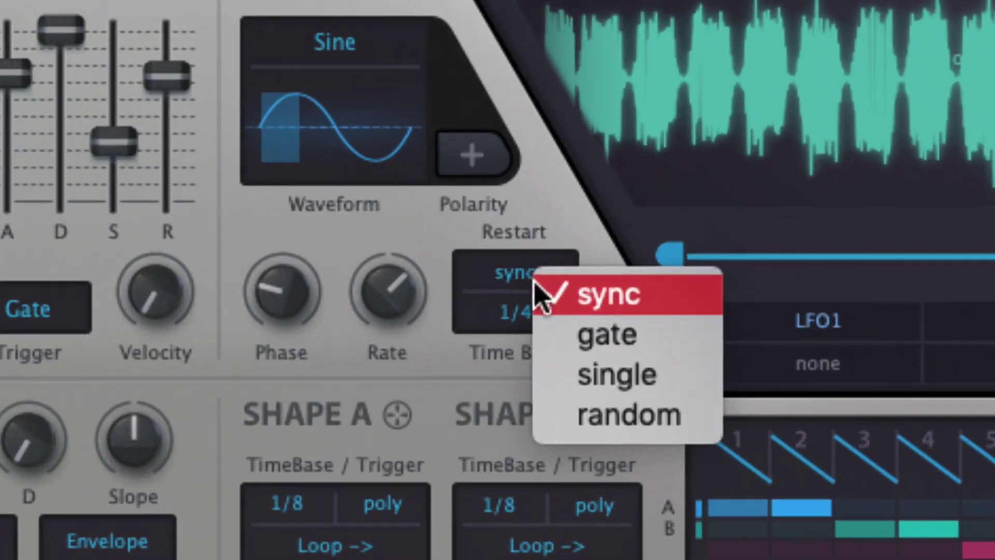
{"action": "left_click", "coordinate": [565, 332]}
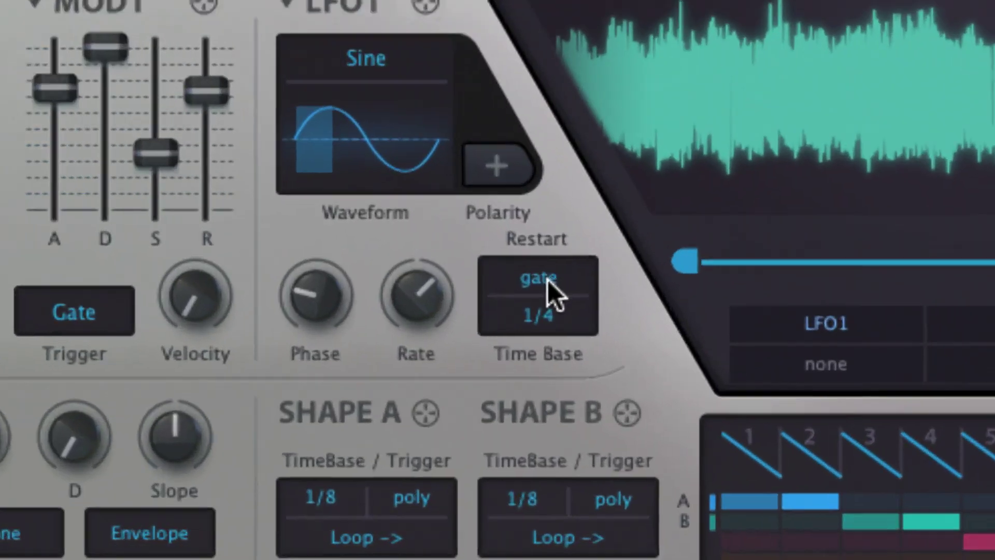
- Set LFO1 Restart to single, listen to the sequence, then change it to random
{"action": "left_click", "coordinate": [854, 348]}
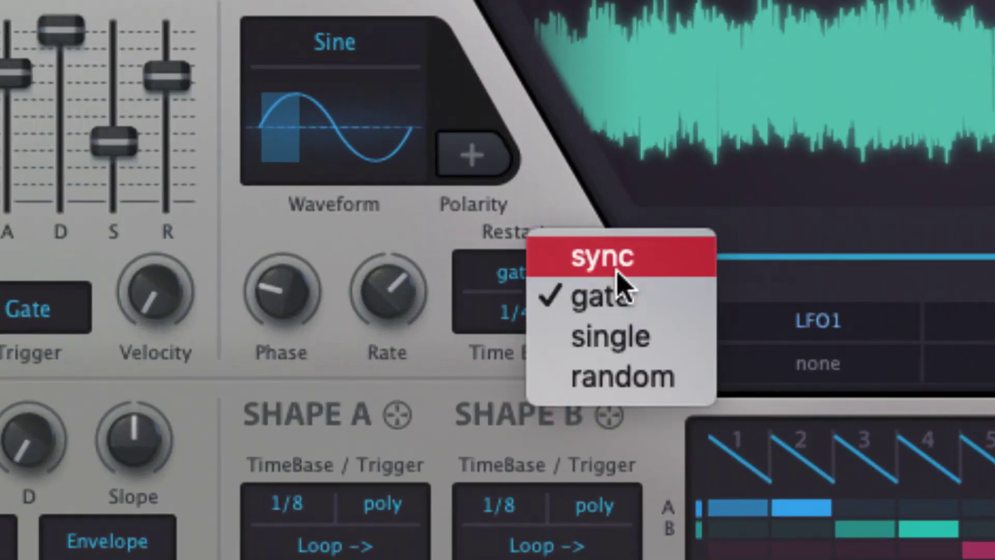
{"action": "left_click", "coordinate": [663, 342]}
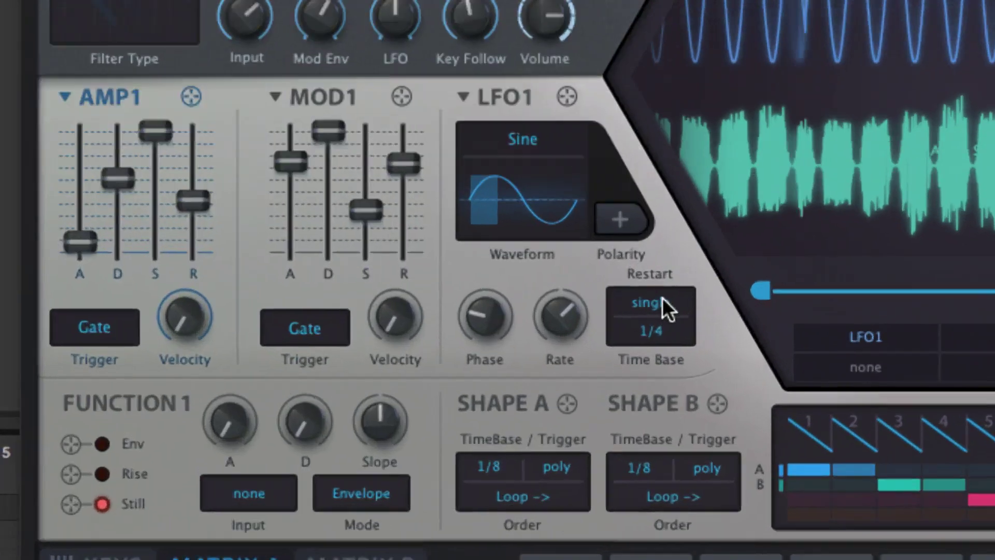
{"action": "left_click", "coordinate": [856, 349]}
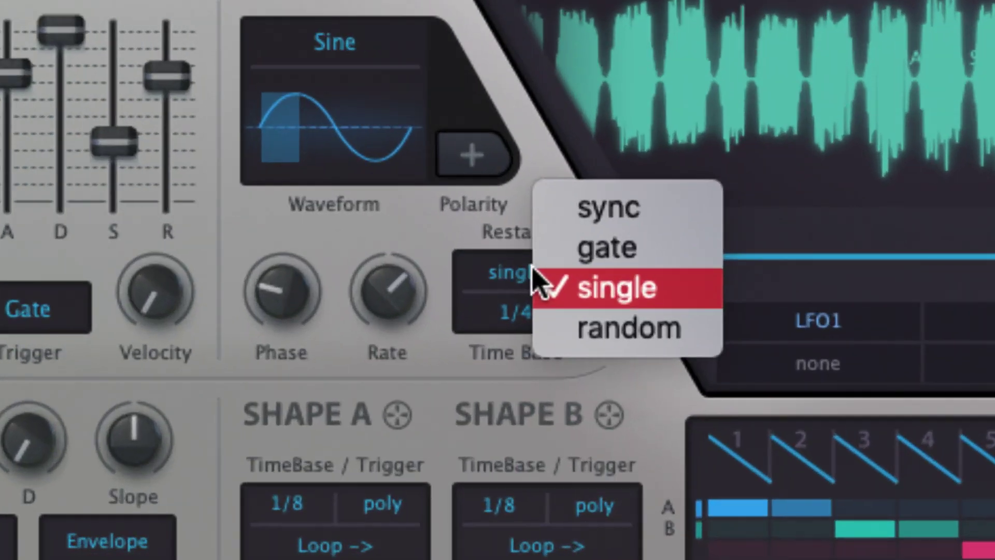
{"action": "left_click", "coordinate": [615, 328]}
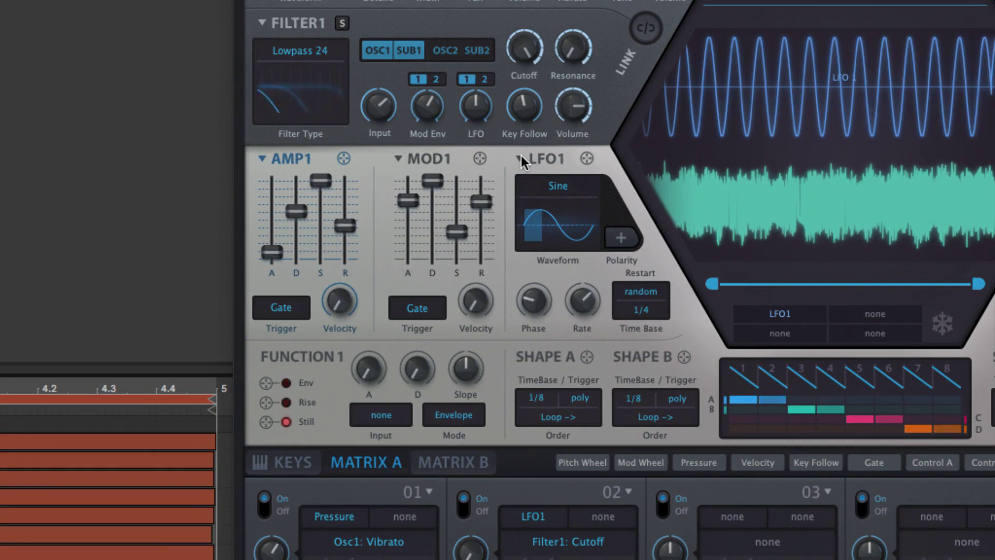
- Open the LFO 1 header menu with copy, save LFO 1 settings and presets like 01 Wobble Triangle
{"action": "left_click", "coordinate": [521, 155]}
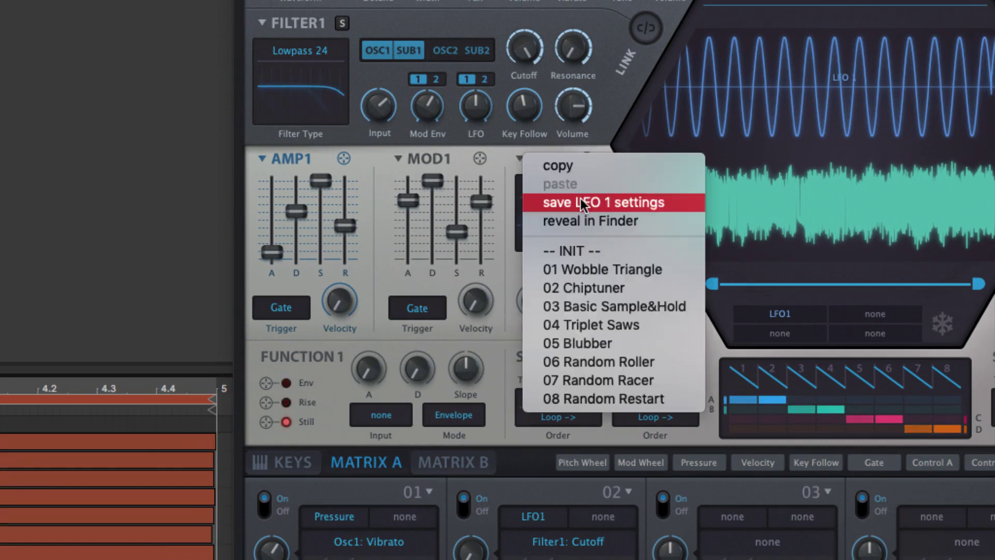